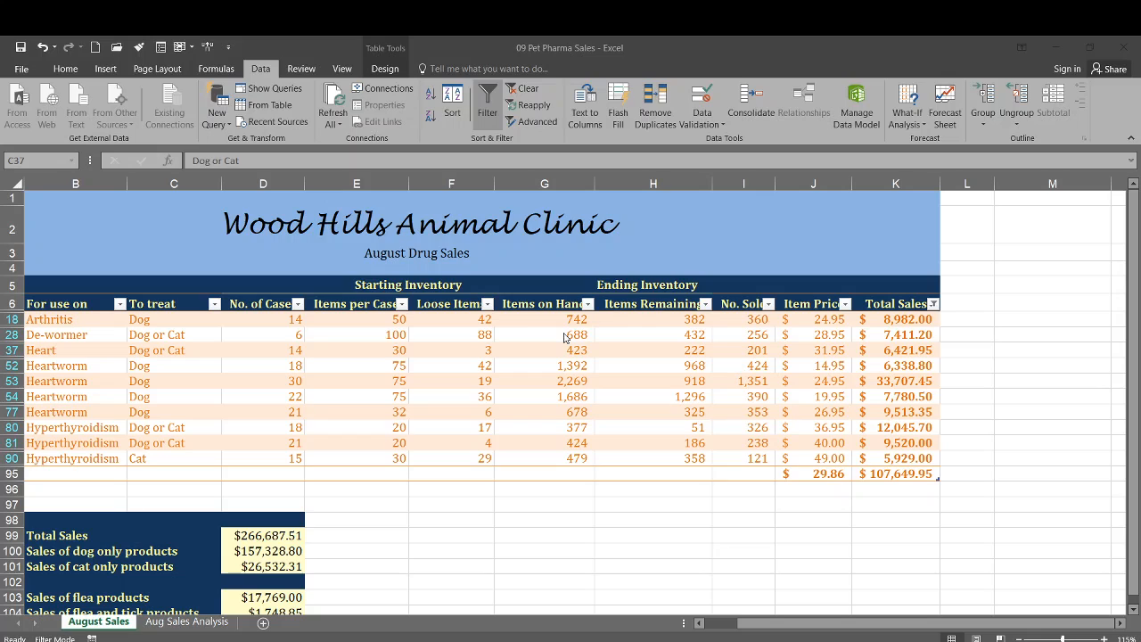
Step: Clear the Total Sales filter from the drug sales table and review the full list of records down to the total row
{"action": "left_click", "coordinate": [329, 330]}
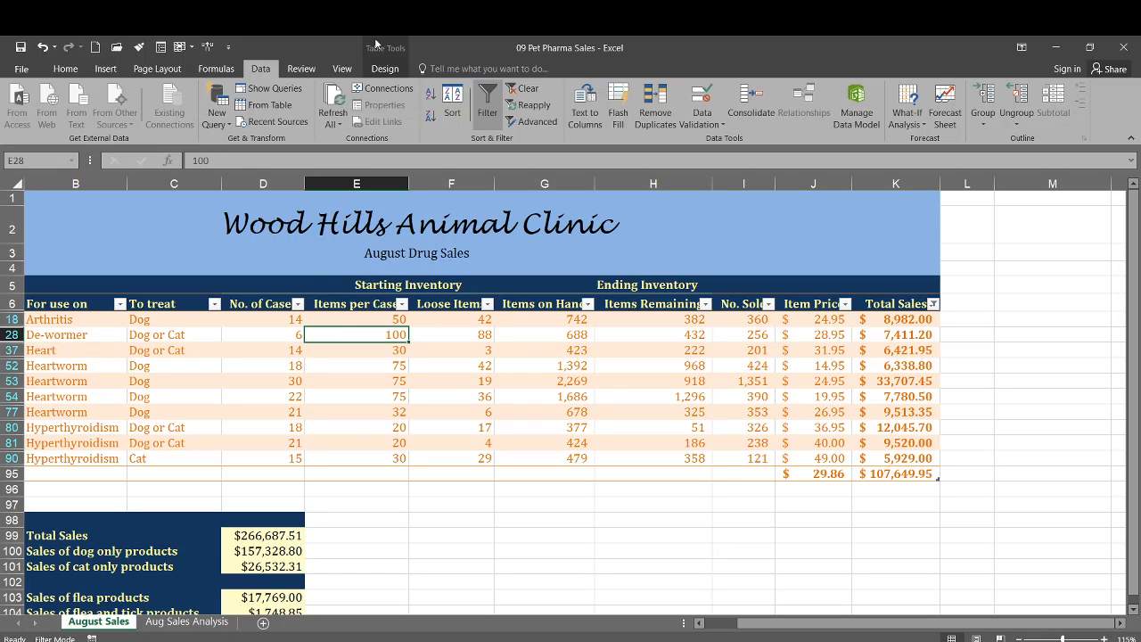
{"action": "left_click", "coordinate": [385, 69]}
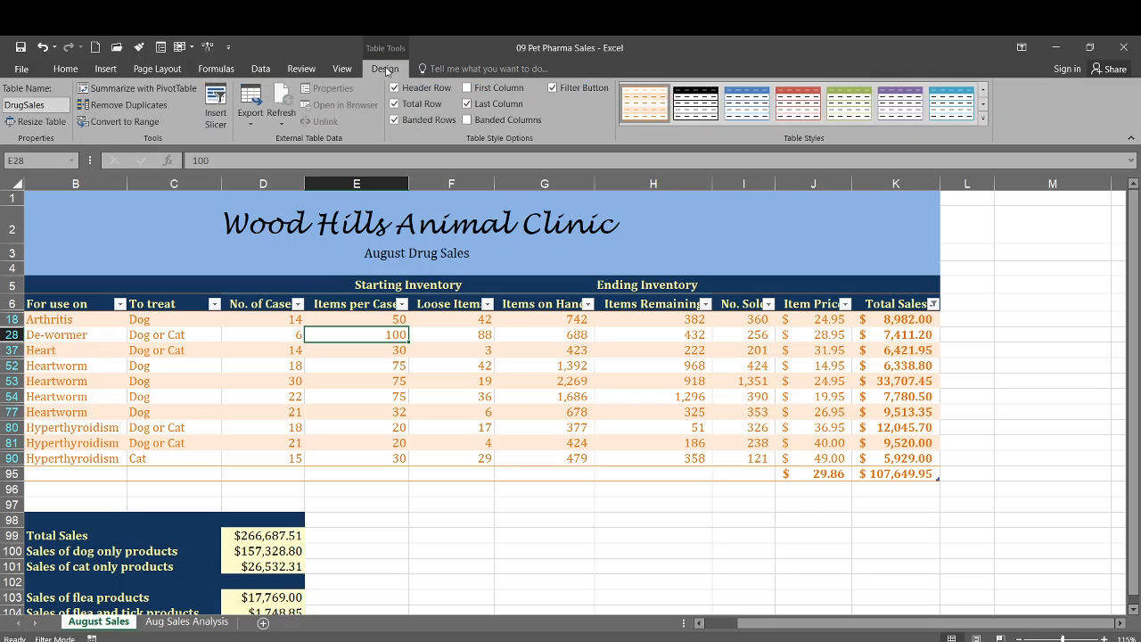
{"action": "left_click", "coordinate": [260, 69]}
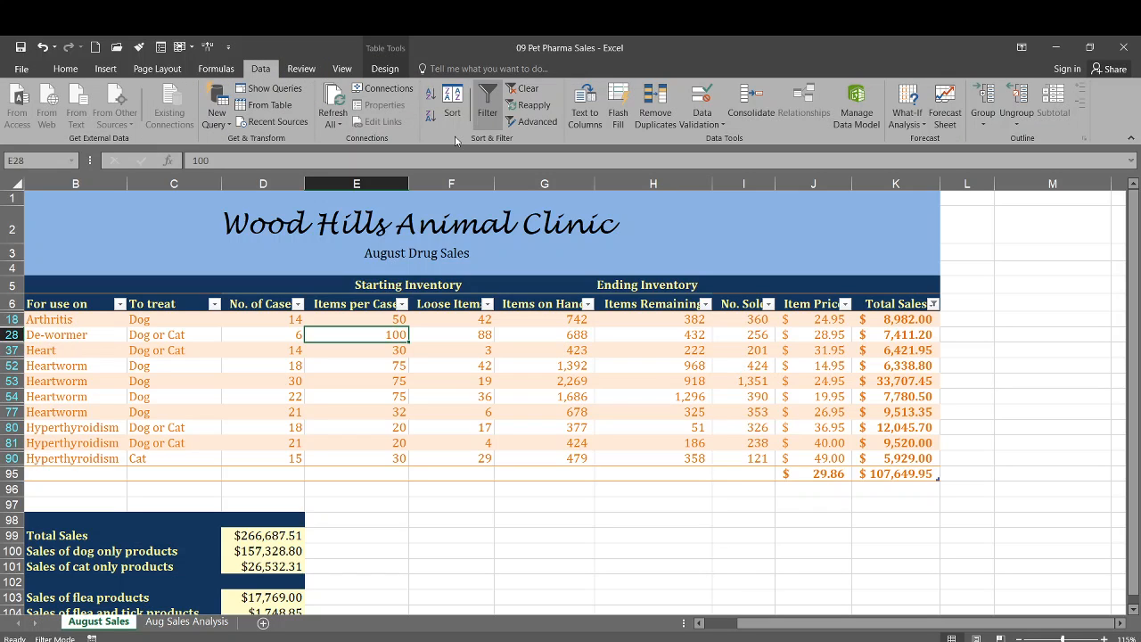
{"action": "left_click", "coordinate": [526, 90]}
{"action": "scroll", "coordinate": [550, 390], "scroll_direction": "down", "scroll_amount": 20}
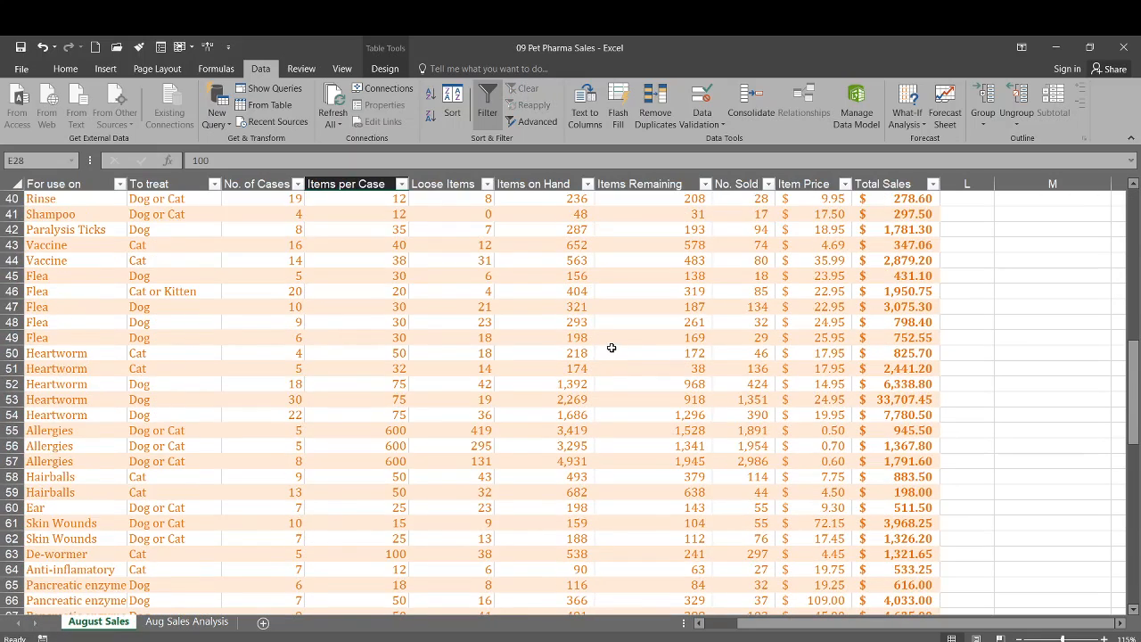
{"action": "scroll", "coordinate": [614, 357], "scroll_direction": "down", "scroll_amount": 11}
{"action": "scroll", "coordinate": [614, 360], "scroll_direction": "up", "scroll_amount": 7}
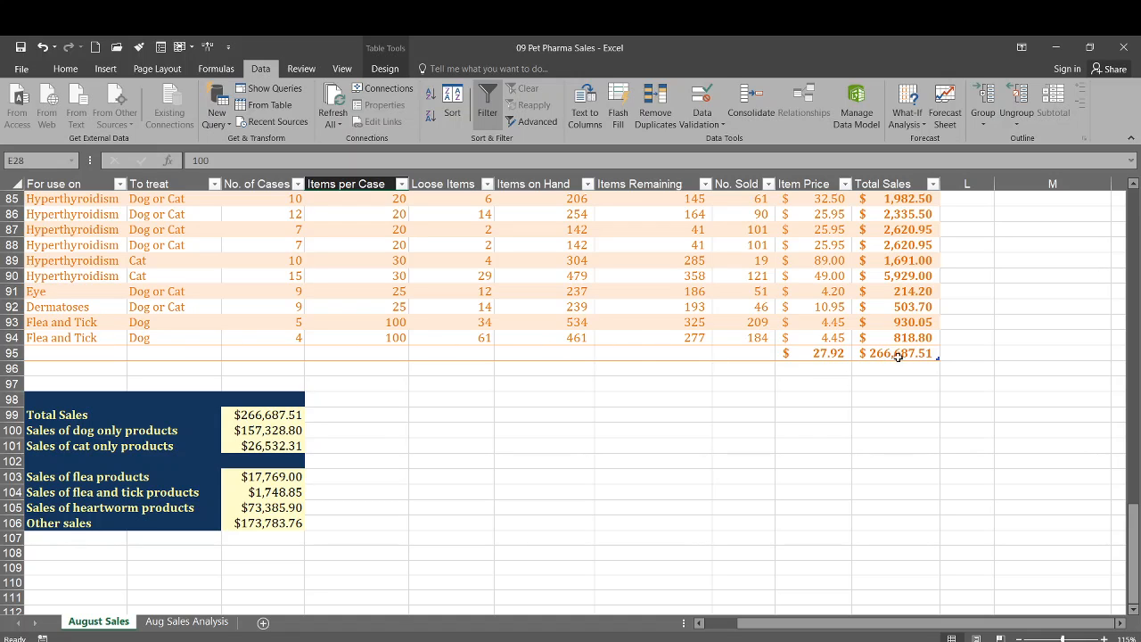
{"action": "scroll", "coordinate": [271, 399], "scroll_direction": "up", "scroll_amount": 14}
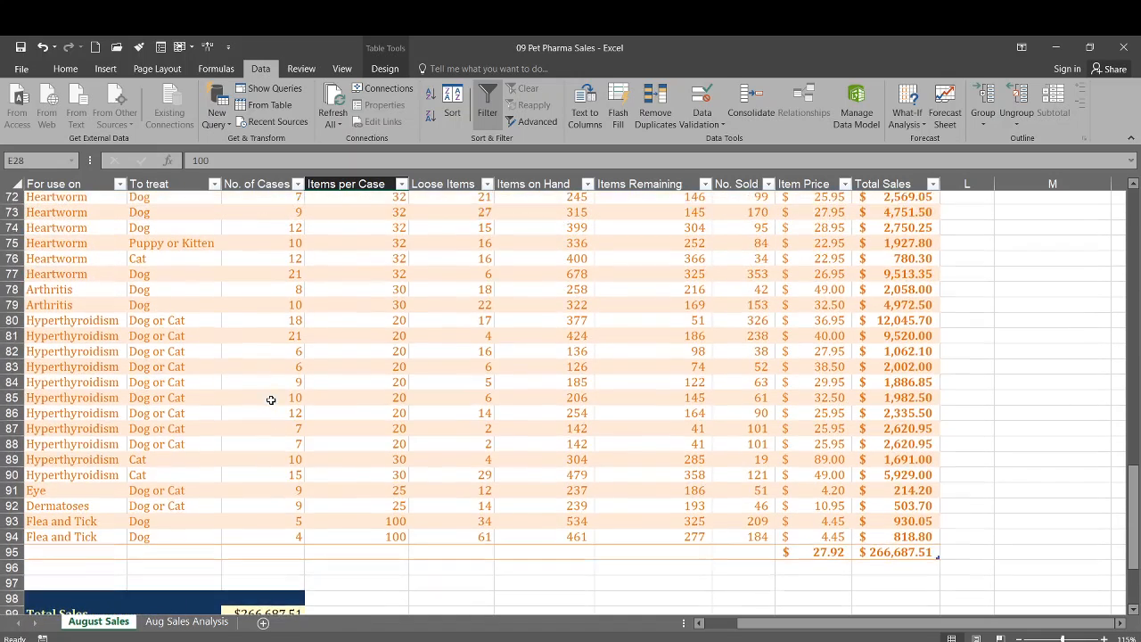
{"action": "scroll", "coordinate": [271, 400], "scroll_direction": "up", "scroll_amount": 14}
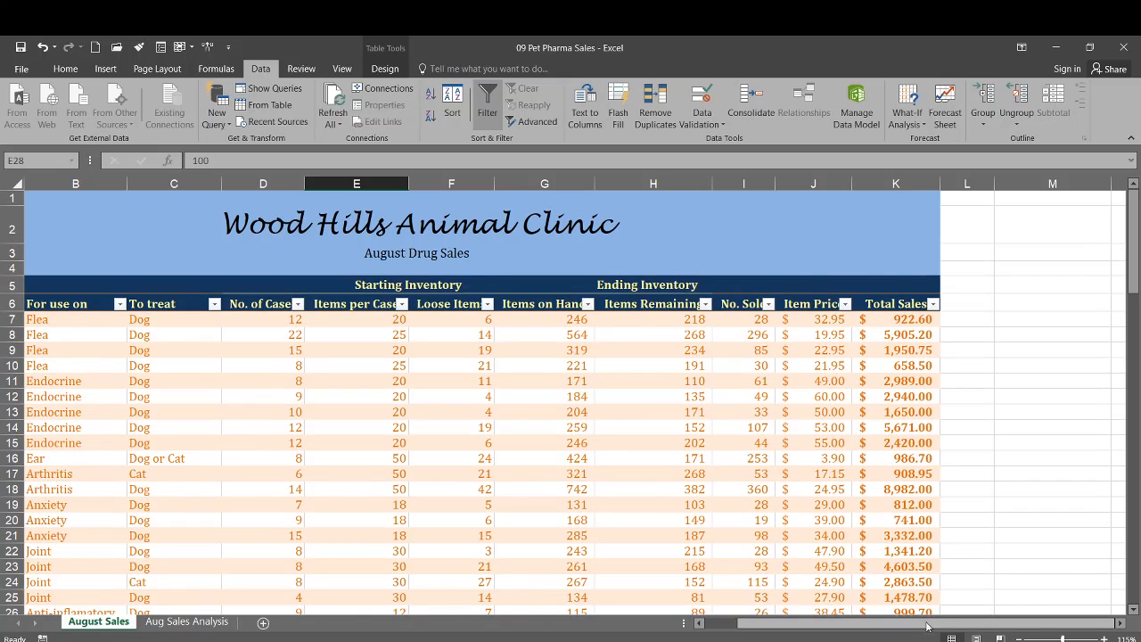
Step: Insert slicers for the For use on and To treat fields of the drug sales table
{"action": "left_click_drag", "start_coordinate": [905, 624], "coordinate": [868, 624]}
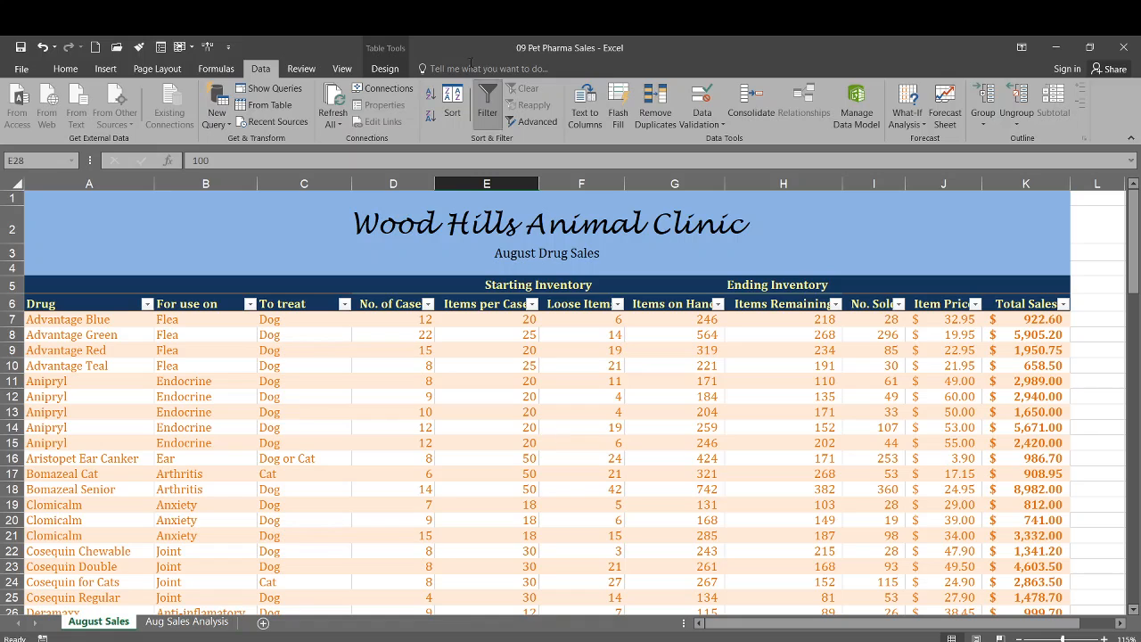
{"action": "left_click", "coordinate": [385, 71]}
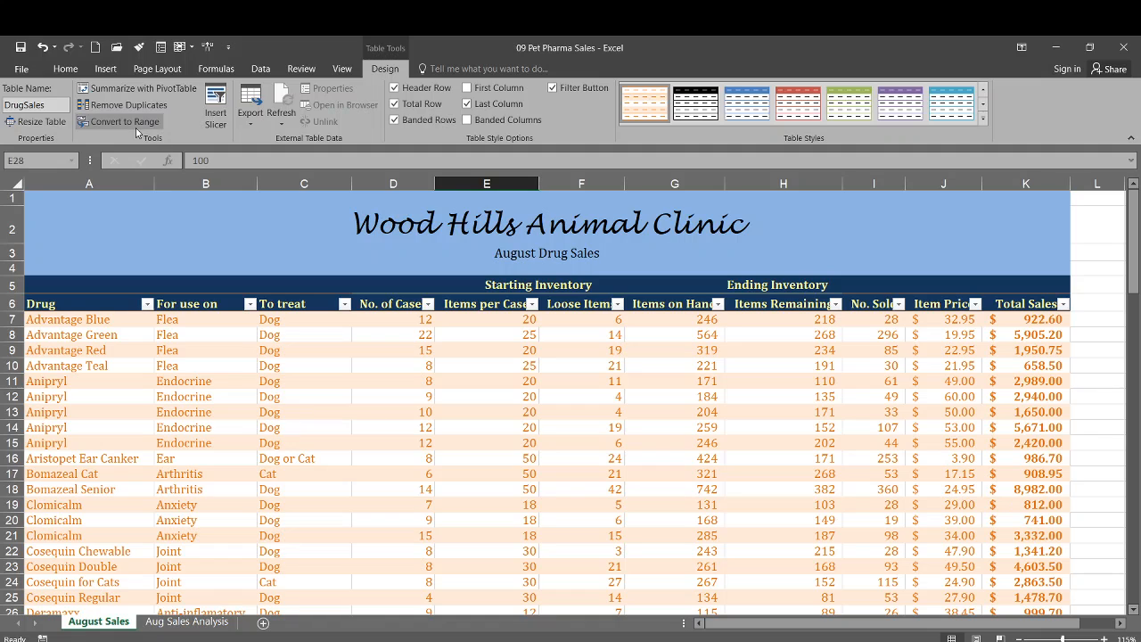
{"action": "left_click", "coordinate": [216, 98]}
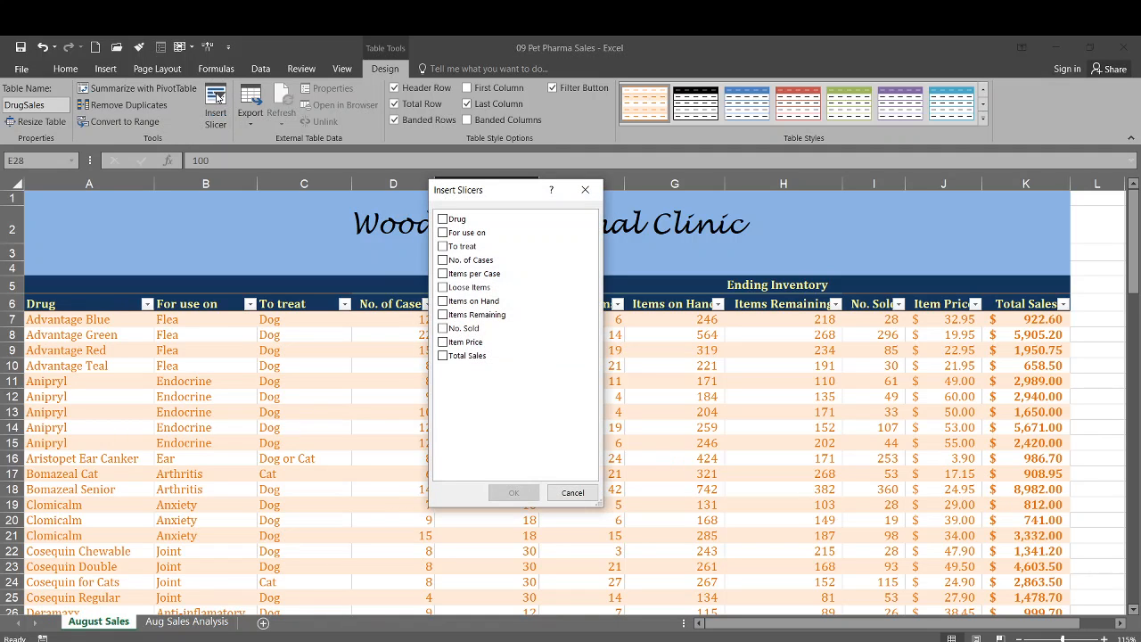
{"action": "left_click", "coordinate": [445, 233]}
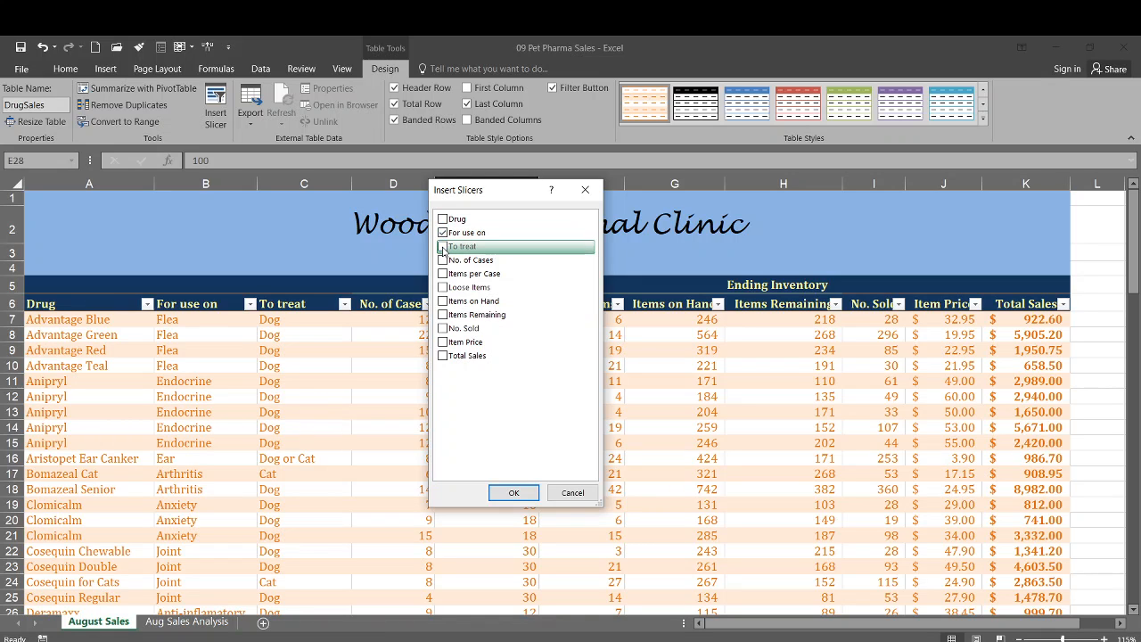
{"action": "left_click", "coordinate": [443, 247]}
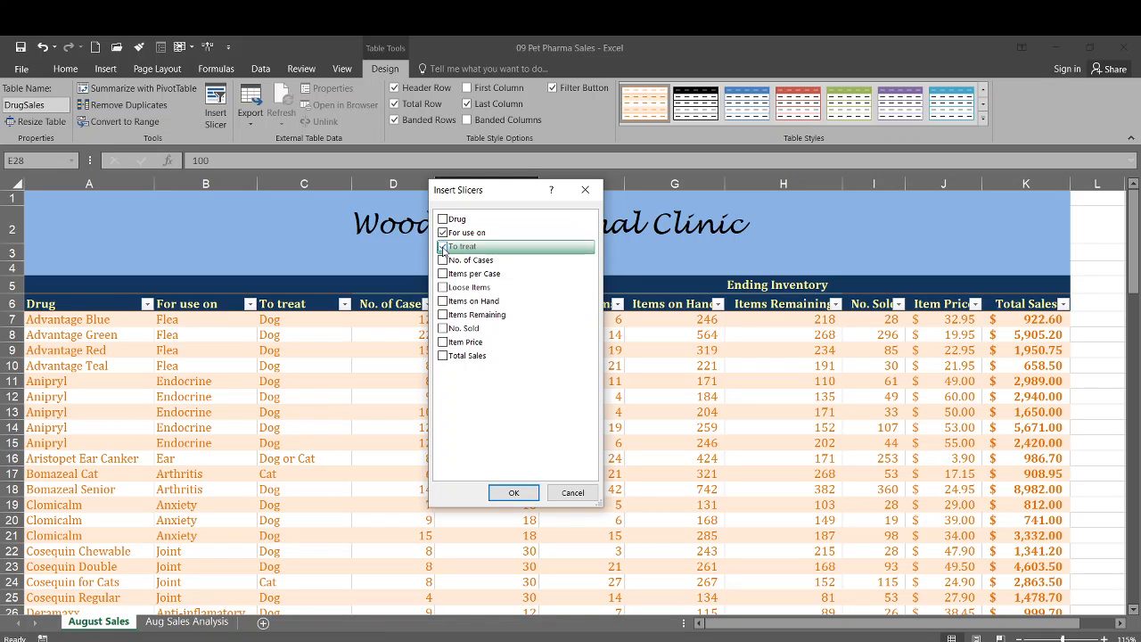
{"action": "left_click", "coordinate": [515, 492]}
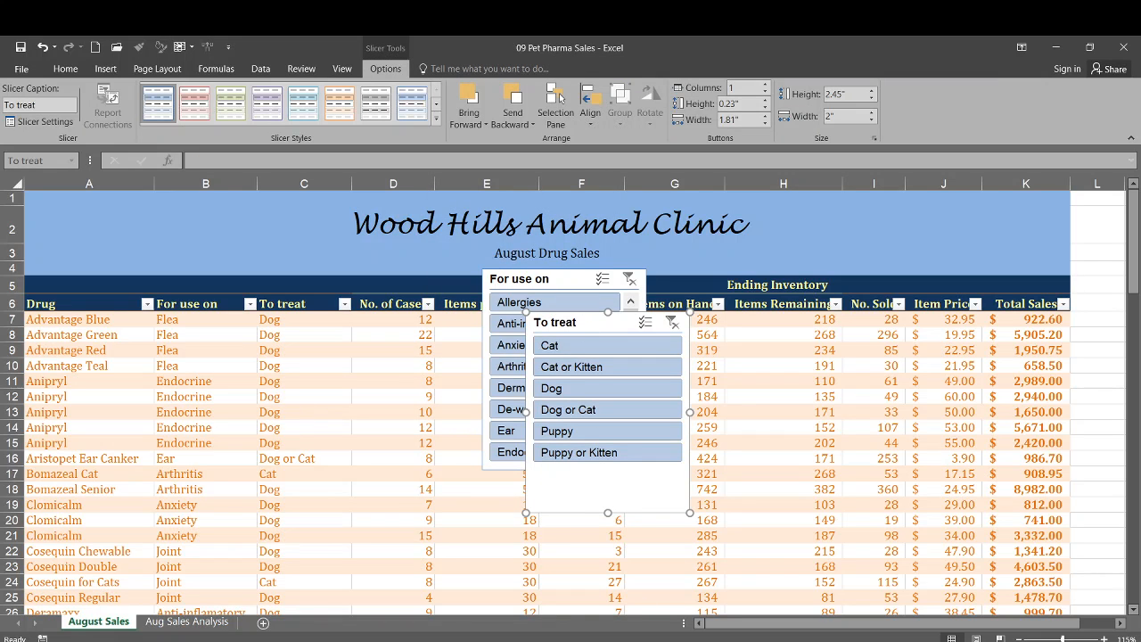
Step: Move the For use on slicer beside the table over columns L and M, and place the To treat slicer directly beneath it
{"action": "left_click_drag", "start_coordinate": [765, 626], "coordinate": [774, 626]}
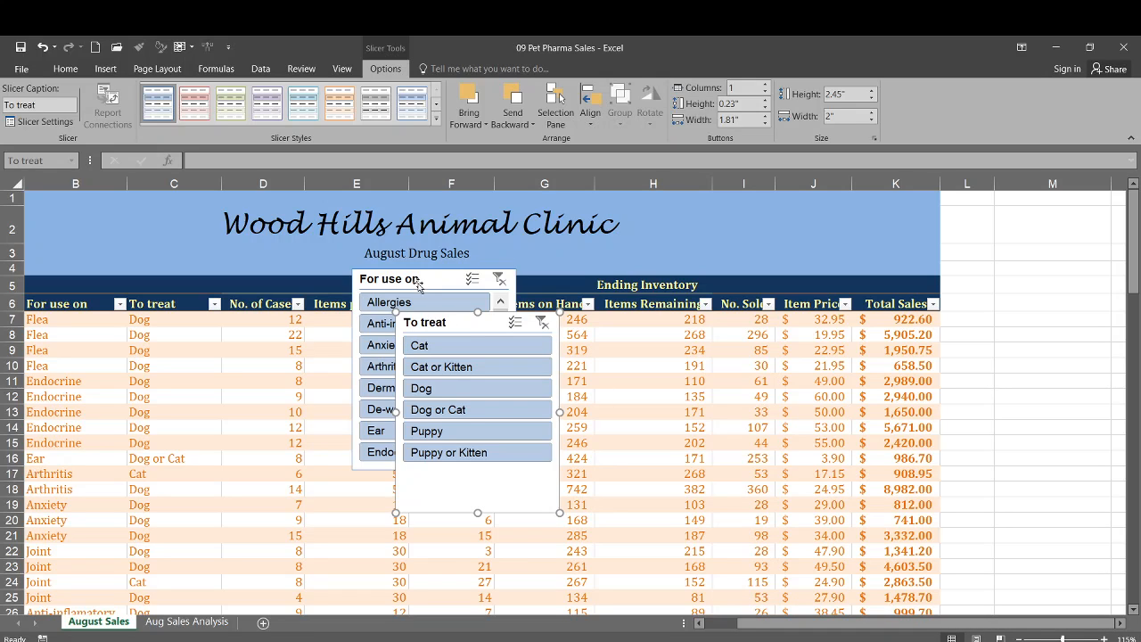
{"action": "left_click_drag", "start_coordinate": [453, 279], "coordinate": [1009, 206]}
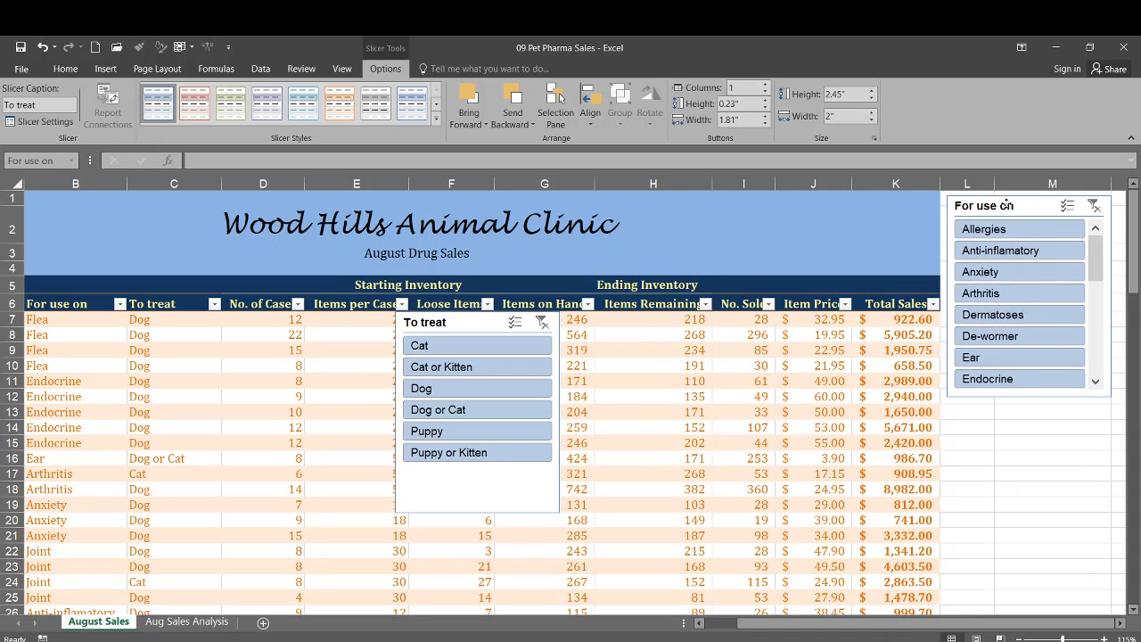
{"action": "left_click_drag", "start_coordinate": [1004, 205], "coordinate": [1004, 304]}
{"action": "scroll", "coordinate": [1004, 303], "scroll_direction": "down", "scroll_amount": 2}
{"action": "scroll", "coordinate": [1004, 303], "scroll_direction": "up", "scroll_amount": 2}
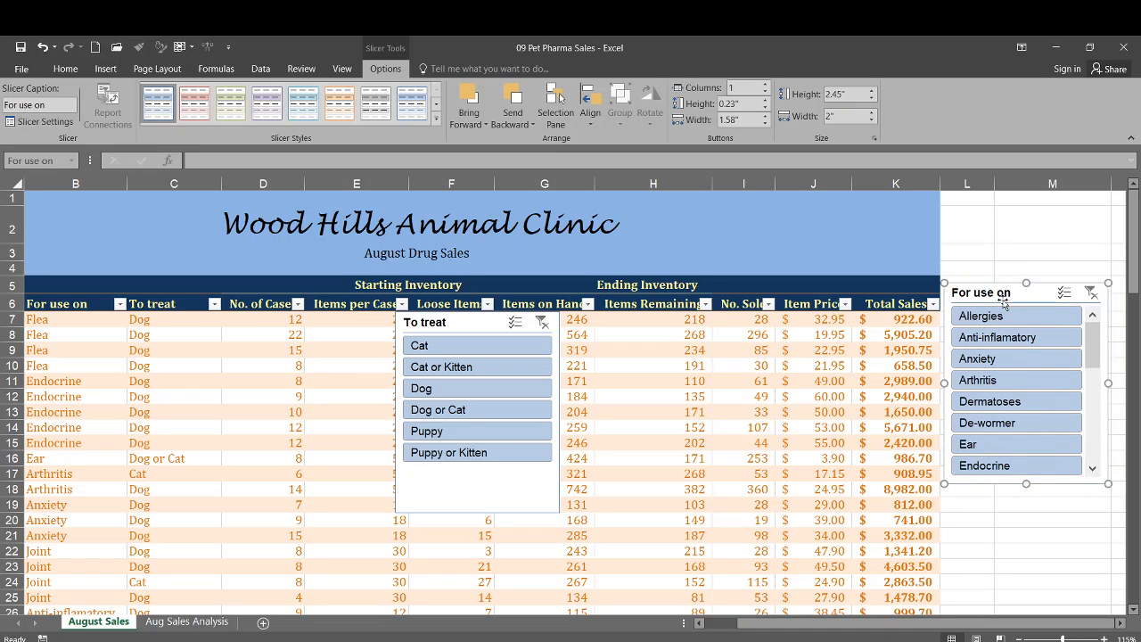
{"action": "left_click_drag", "start_coordinate": [1134, 259], "coordinate": [1134, 299]}
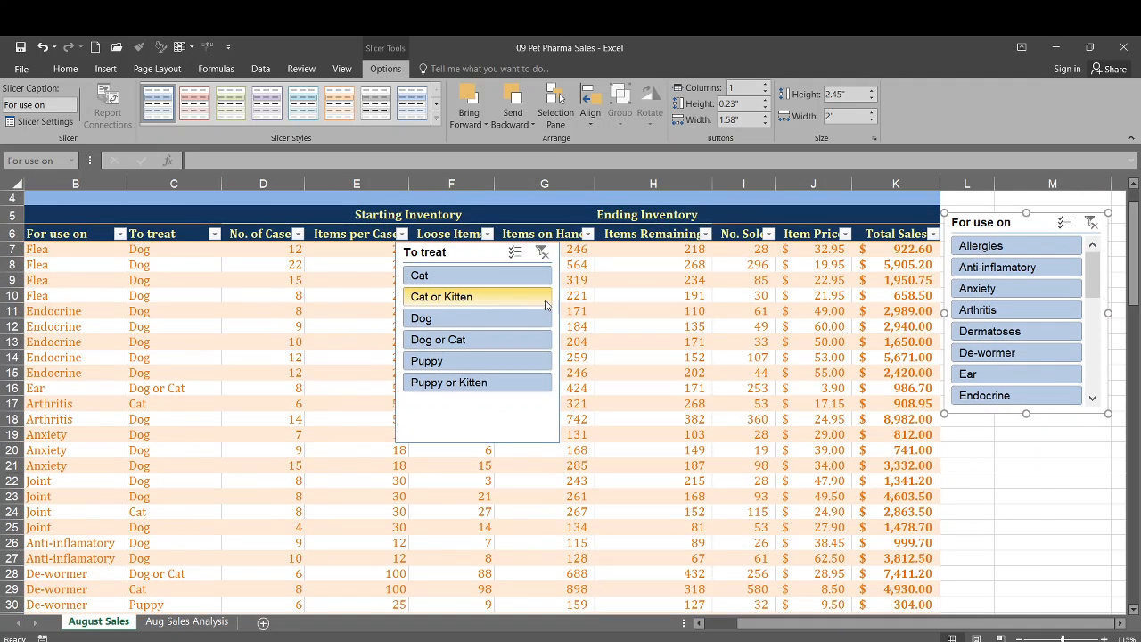
{"action": "left_click_drag", "start_coordinate": [444, 253], "coordinate": [991, 428]}
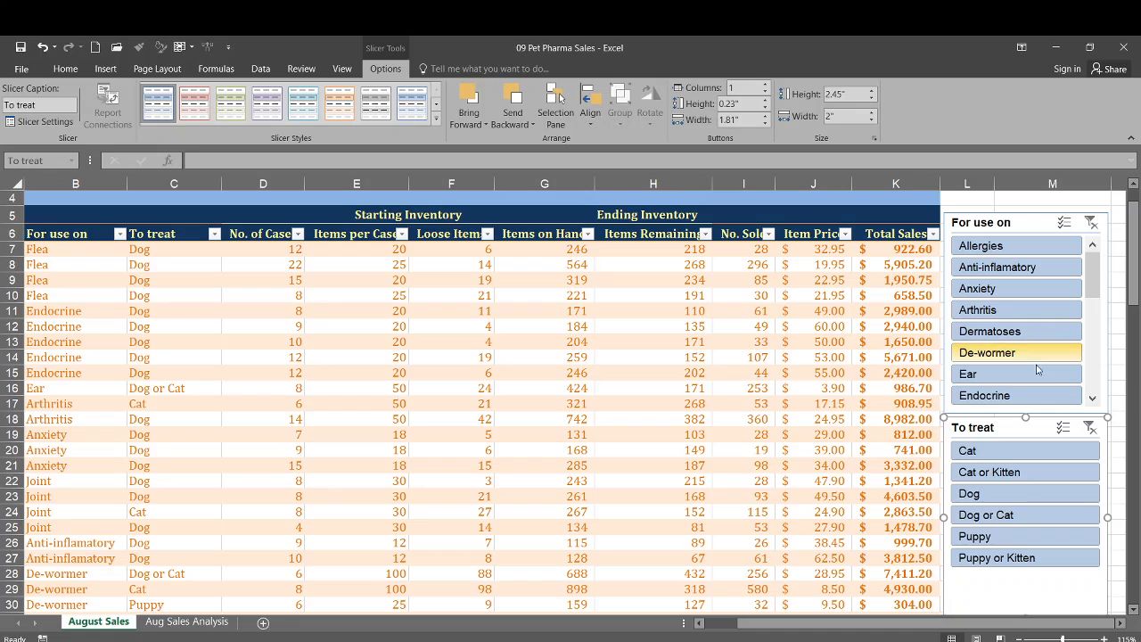
Step: Filter the table to Endocrine products with the slicer, and try Cat, Dog or Cat, and finally Dog in the To treat slicer
{"action": "left_click", "coordinate": [1027, 394]}
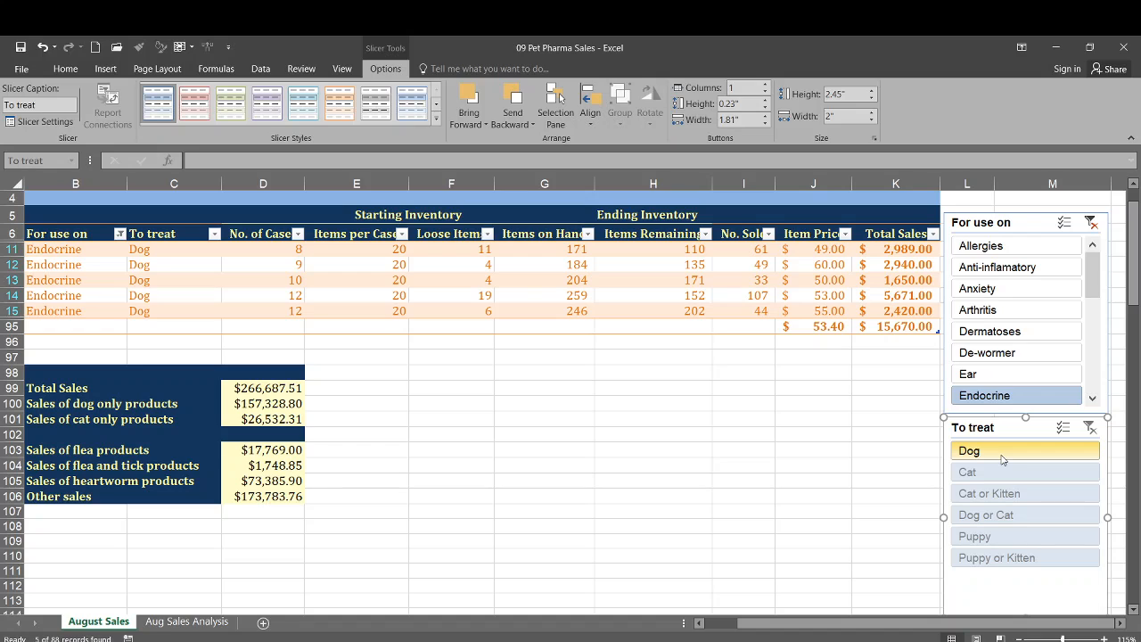
{"action": "left_click", "coordinate": [1092, 430]}
{"action": "left_click", "coordinate": [984, 470]}
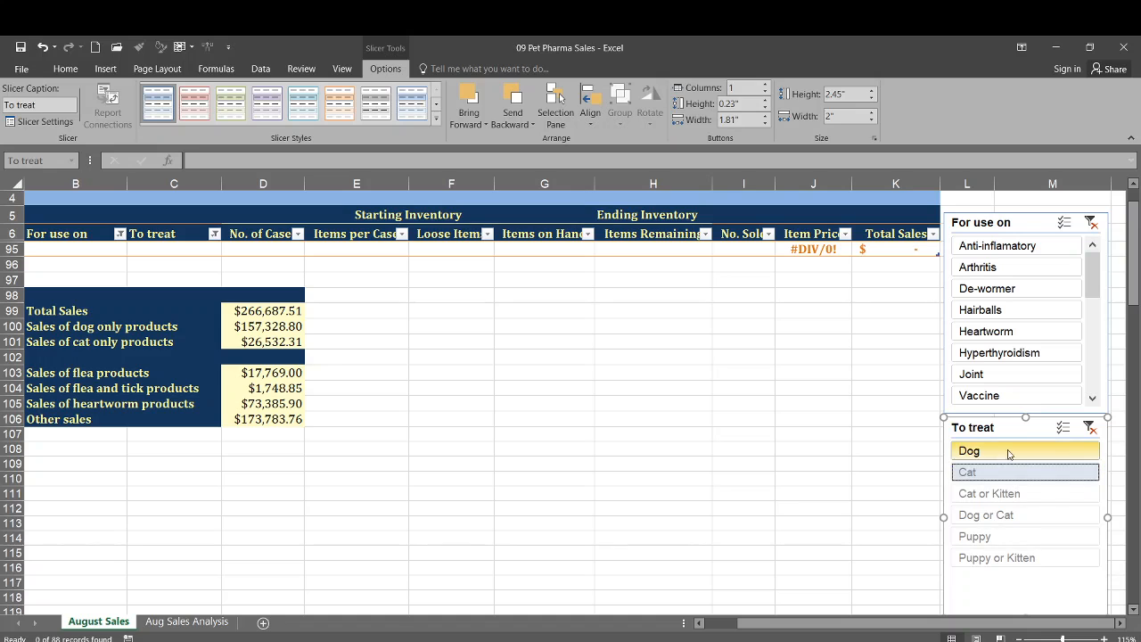
{"action": "left_click", "coordinate": [1093, 428]}
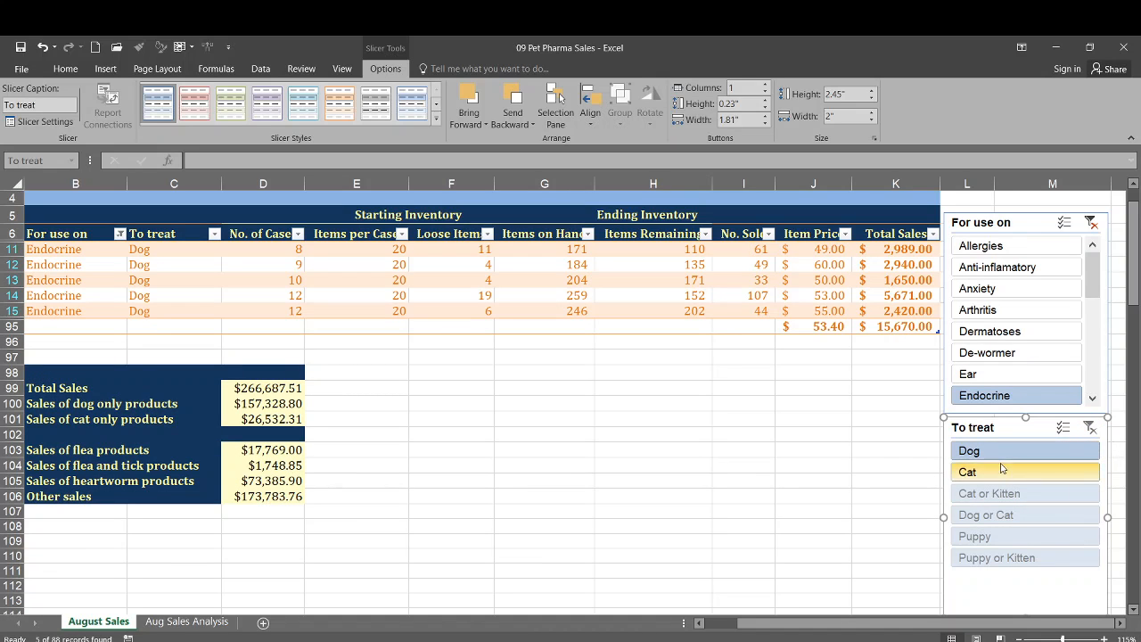
{"action": "left_click", "coordinate": [1019, 516]}
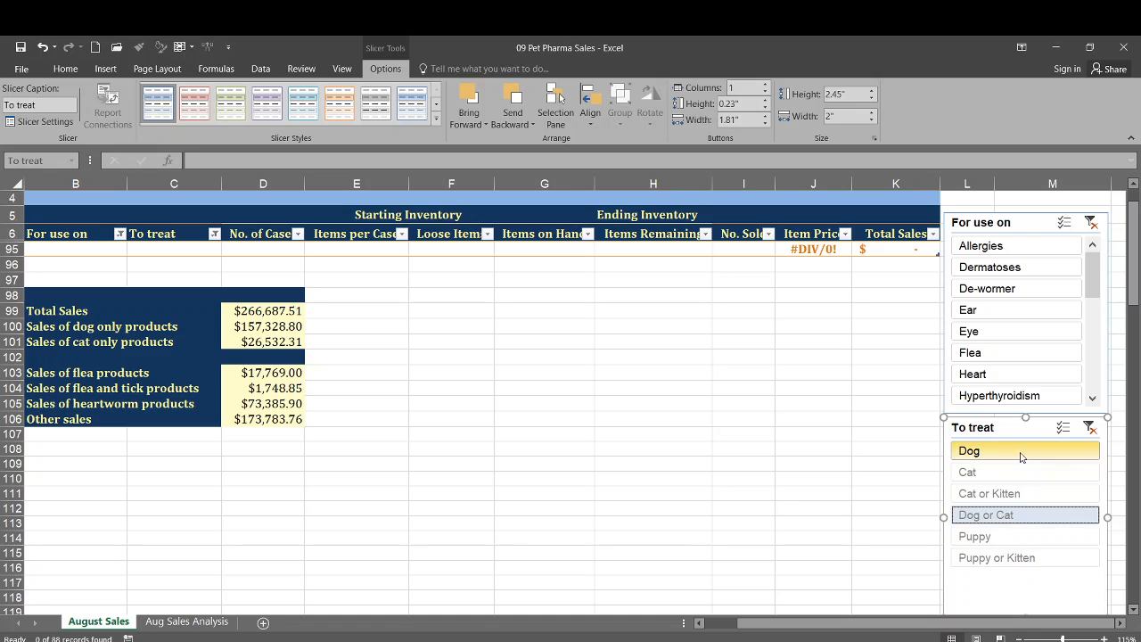
{"action": "left_click", "coordinate": [1000, 474]}
{"action": "left_click", "coordinate": [999, 452]}
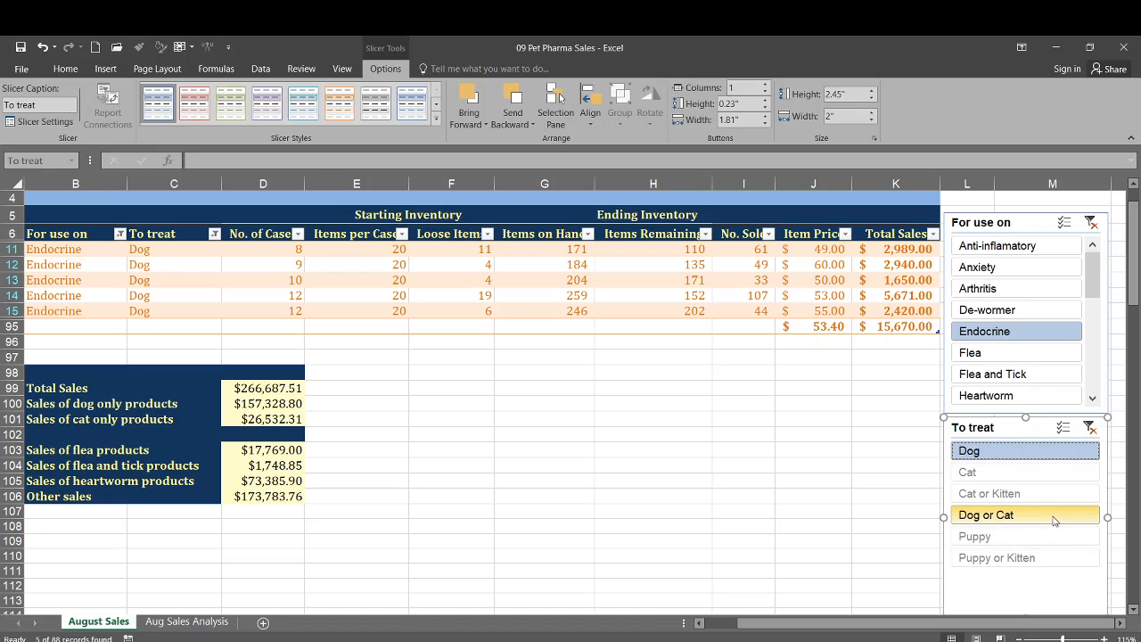
Step: Clear the For use on filter, keeping Dog selected, and filter by De-wormer, Flea, and Flea and Tick in turn
{"action": "left_click", "coordinate": [1099, 224]}
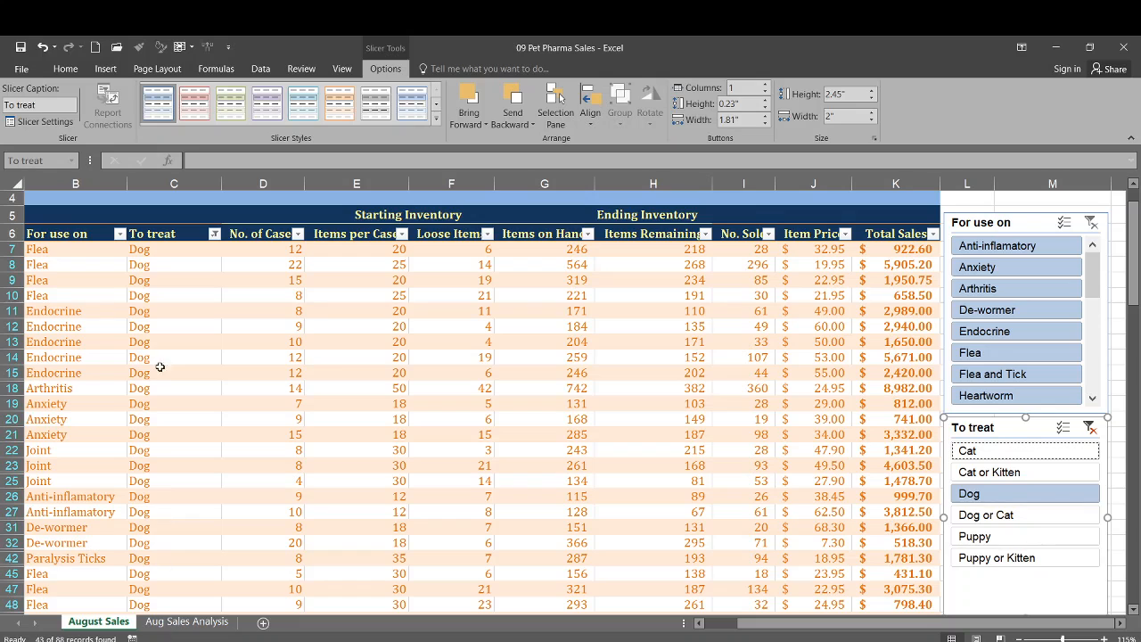
{"action": "left_click", "coordinate": [1002, 310]}
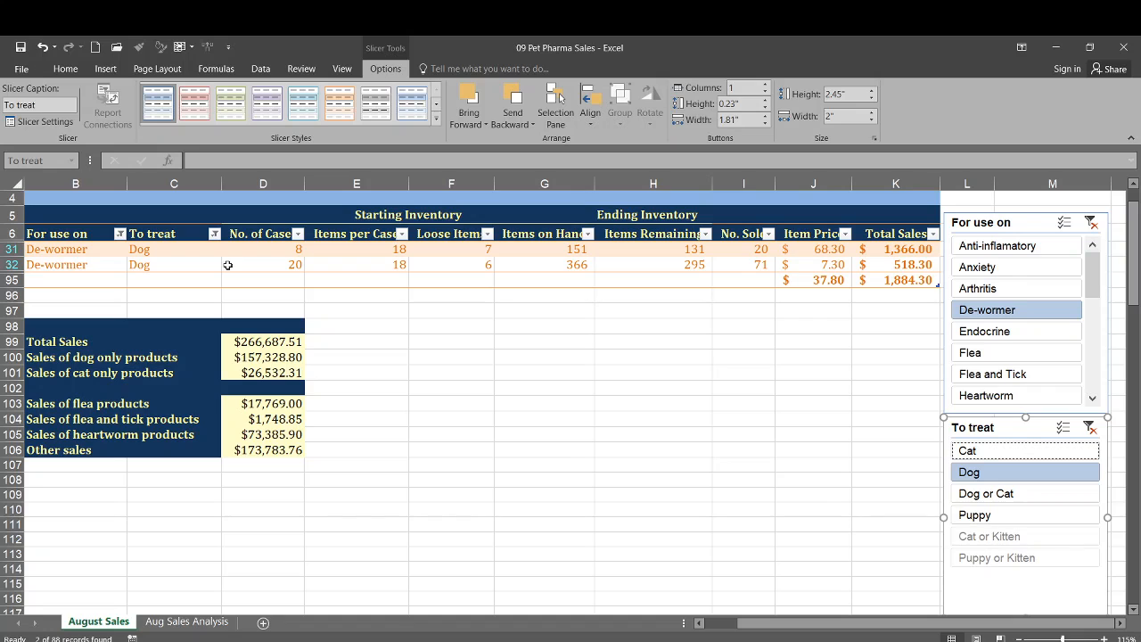
{"action": "left_click", "coordinate": [1013, 356]}
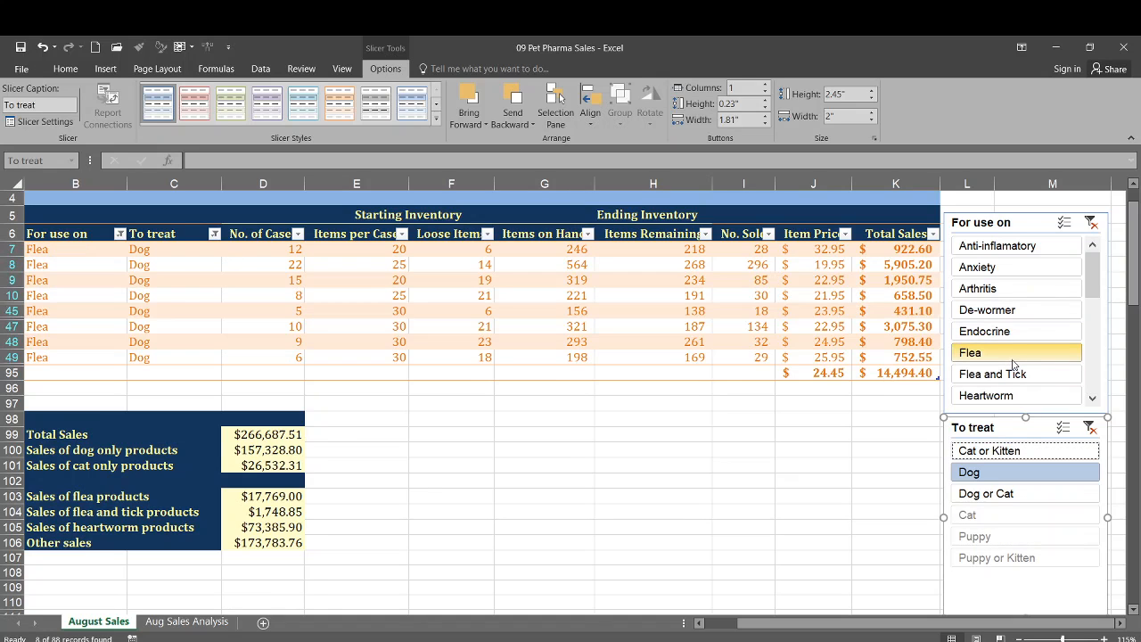
{"action": "left_click", "coordinate": [1016, 375]}
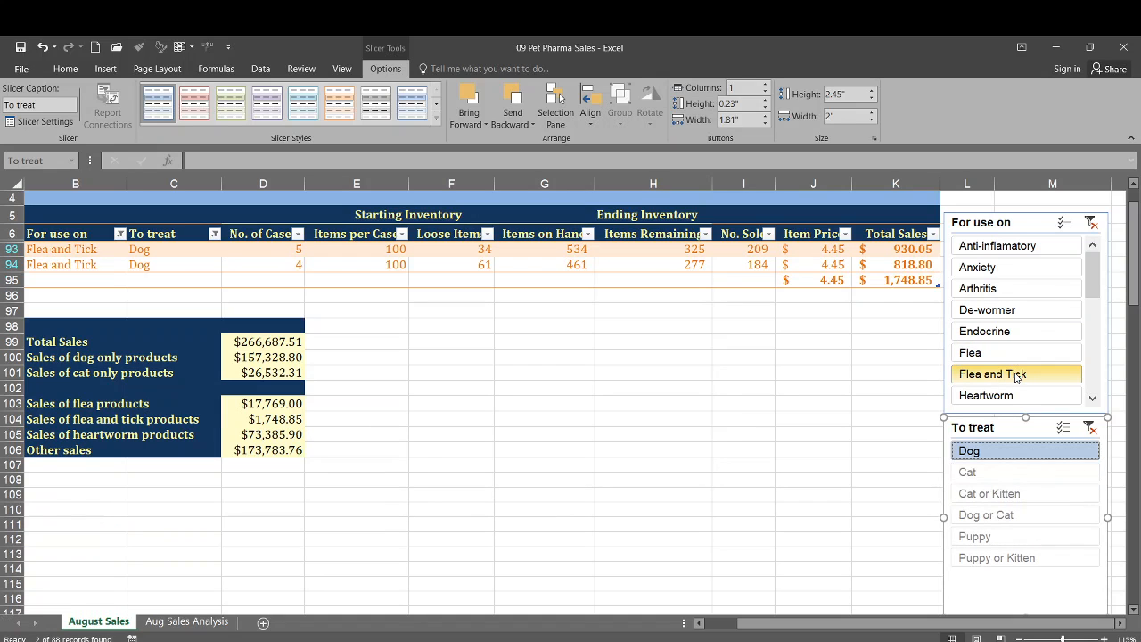
Step: Filter the table to Cat and Hyperthyroidism products with the slicers, and clear the filters of both slicers
{"action": "left_click", "coordinate": [1032, 480]}
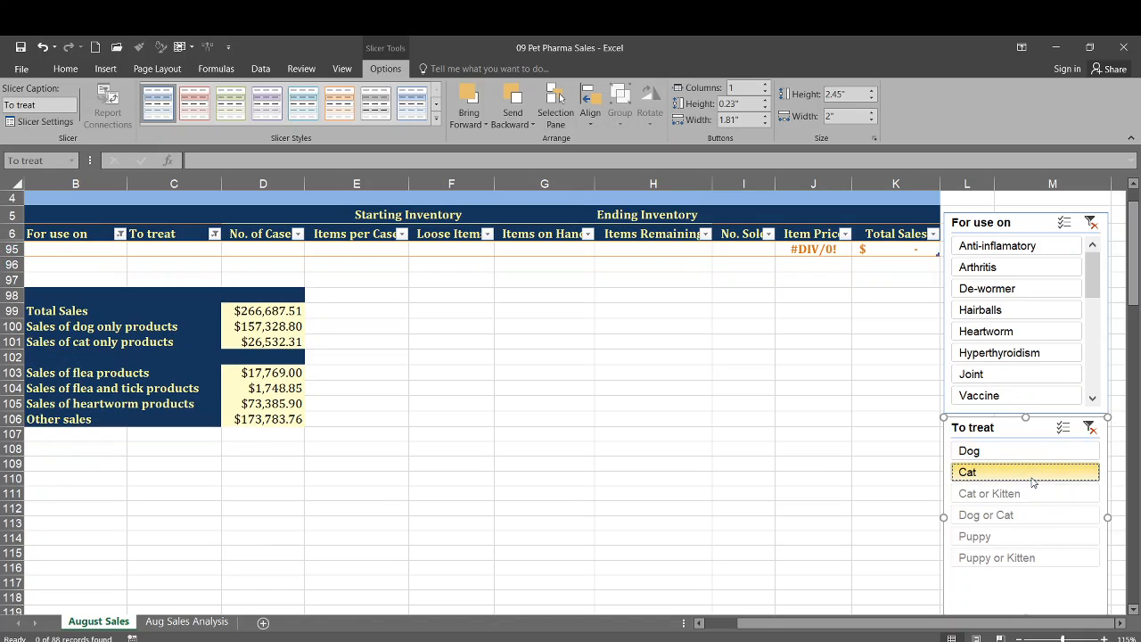
{"action": "left_click", "coordinate": [1010, 357]}
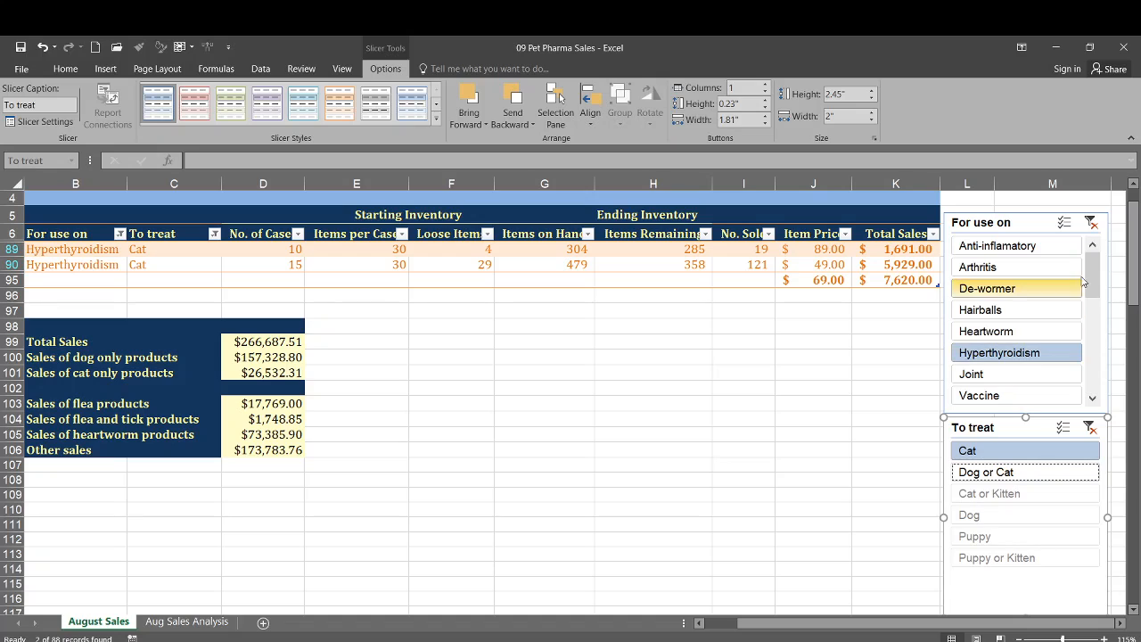
{"action": "scroll", "coordinate": [1070, 288], "scroll_direction": "down", "scroll_amount": 1}
{"action": "scroll", "coordinate": [1095, 290], "scroll_direction": "up", "scroll_amount": 1}
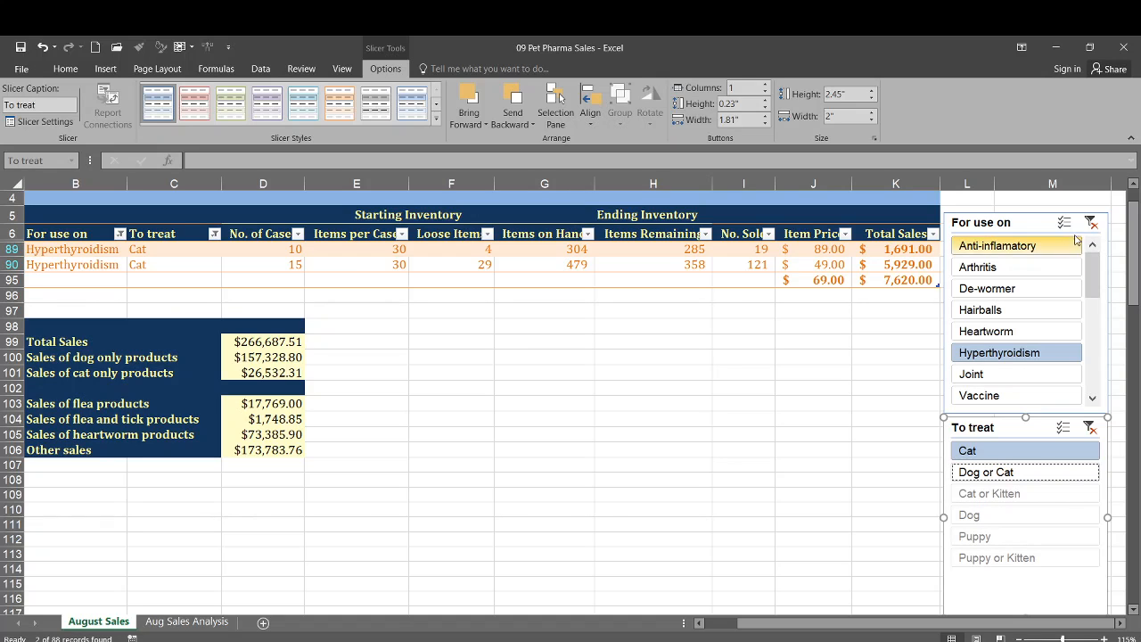
{"action": "left_click", "coordinate": [1090, 222]}
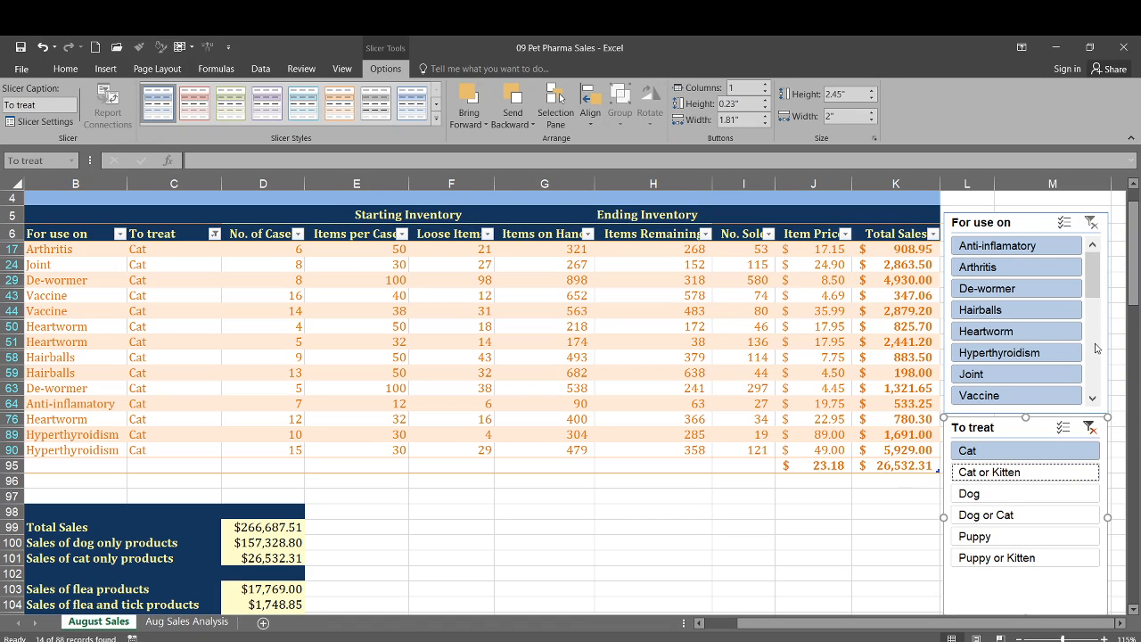
{"action": "left_click", "coordinate": [1090, 428]}
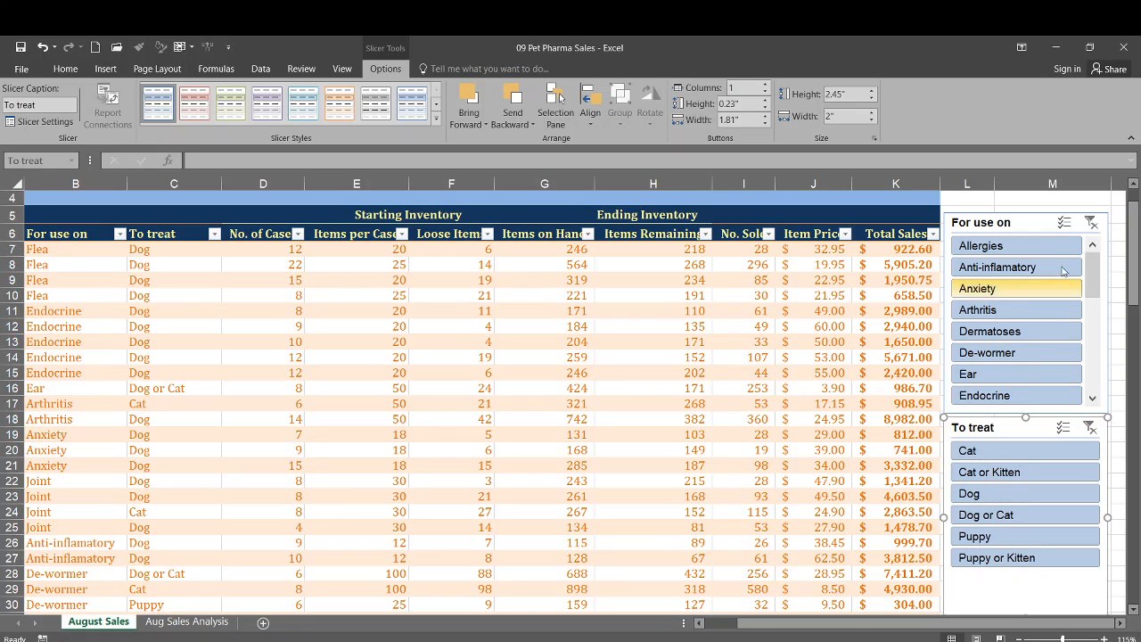